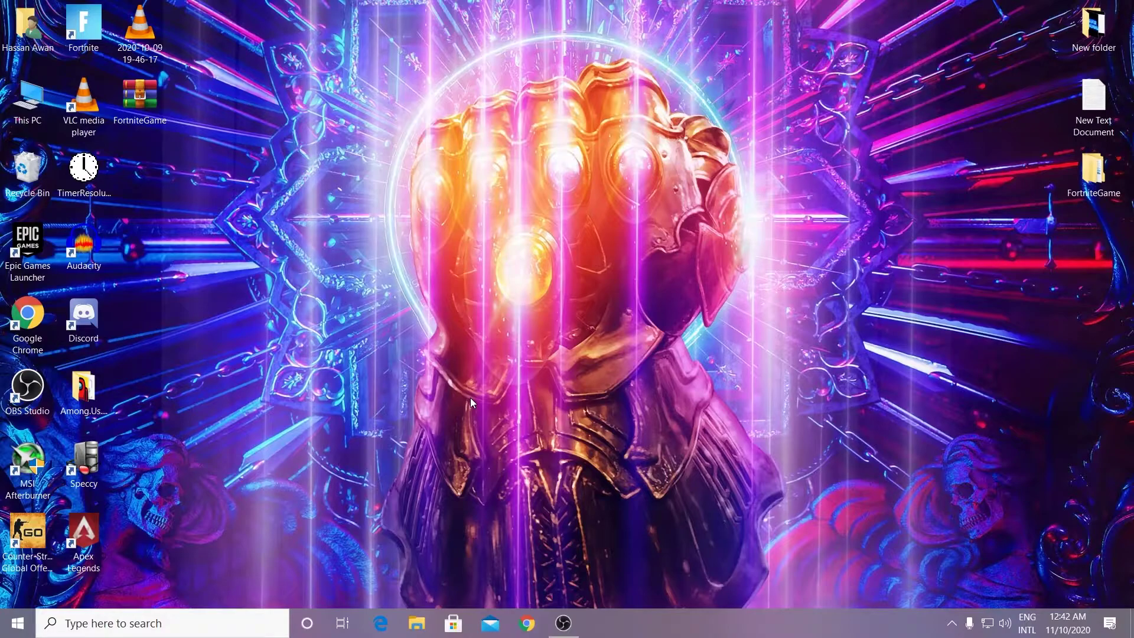
Step: Open NVIDIA Control Panel from the desktop menu and reach the Change Resolution custom resolution list
right_click(381, 346)
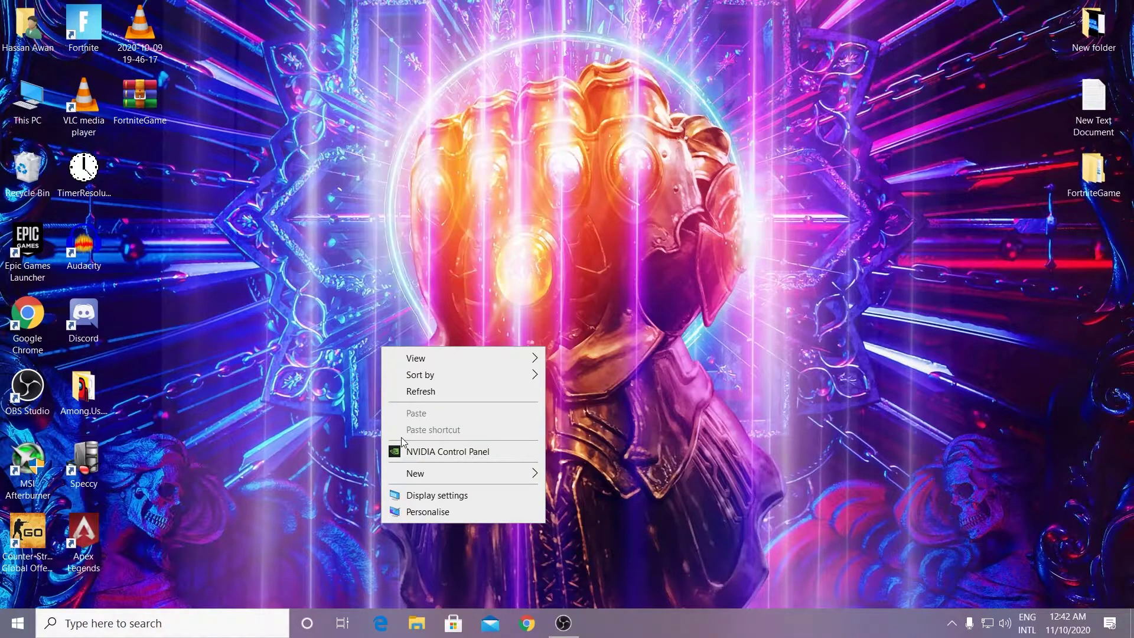
click(441, 452)
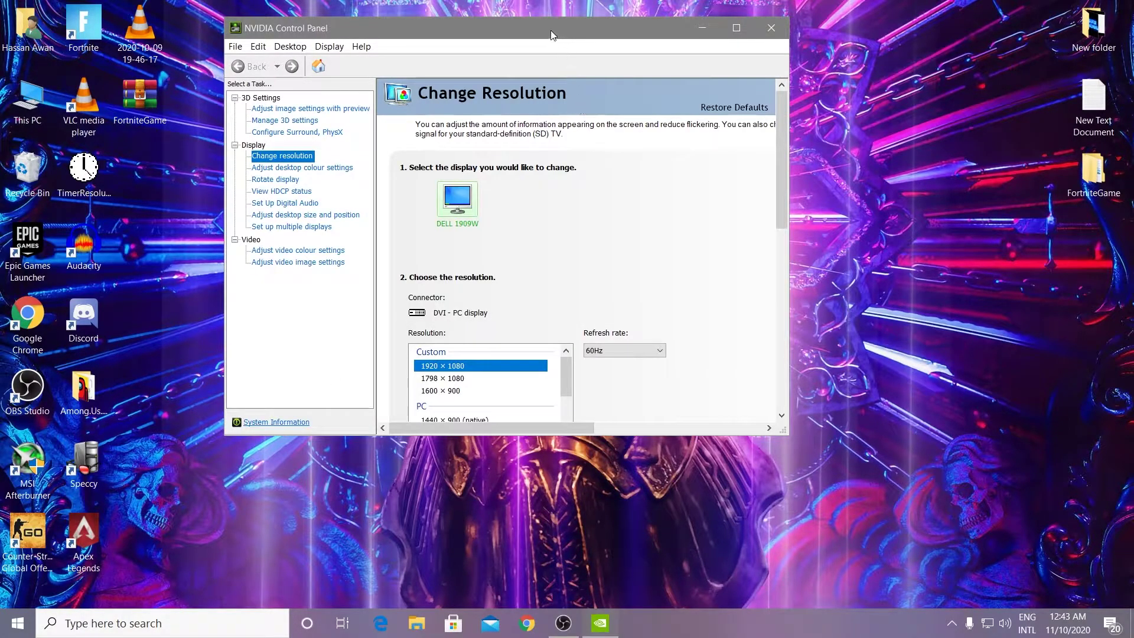
drag(550, 30, 578, 103)
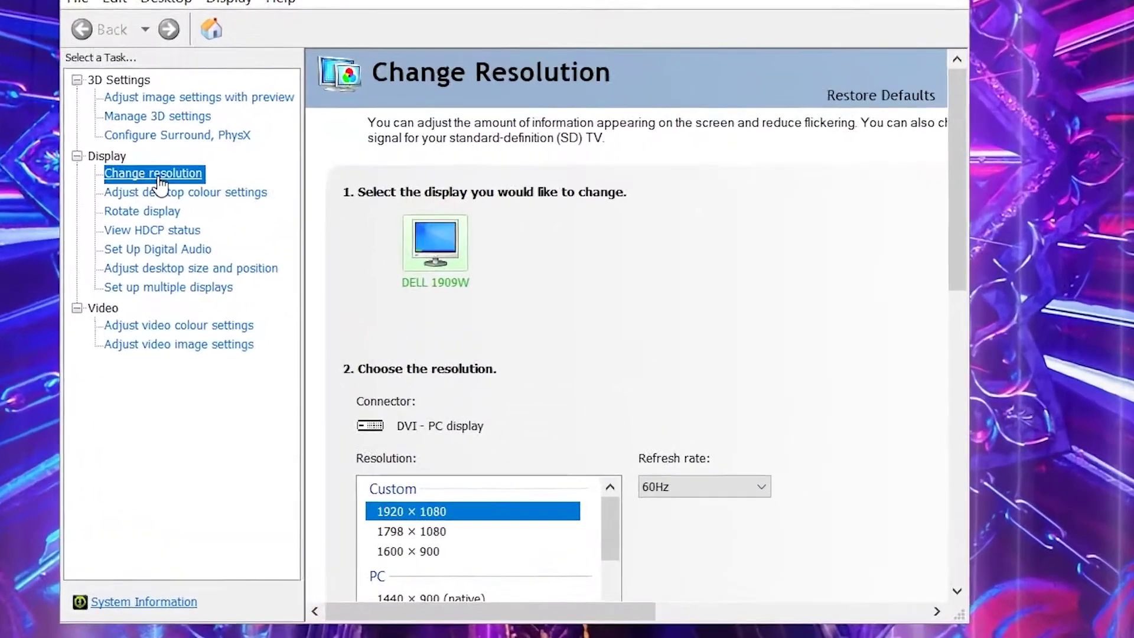
scroll(479, 437, down, 6)
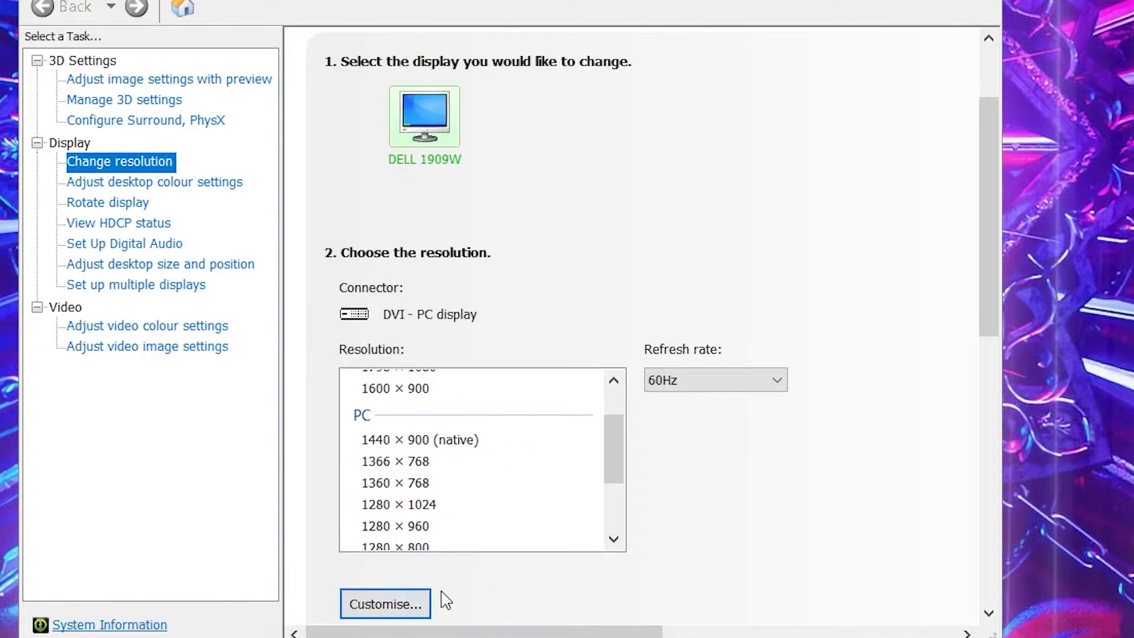
click(401, 607)
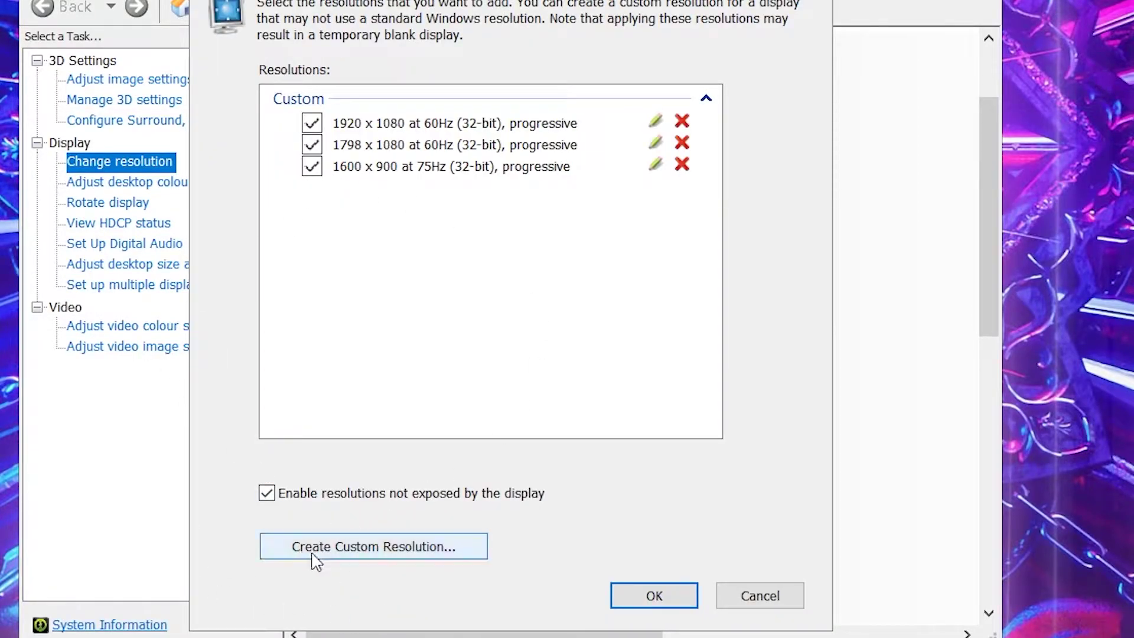
Step: Create a custom resolution of 1600 × 900 pixels at 75 Hz and test it
click(406, 552)
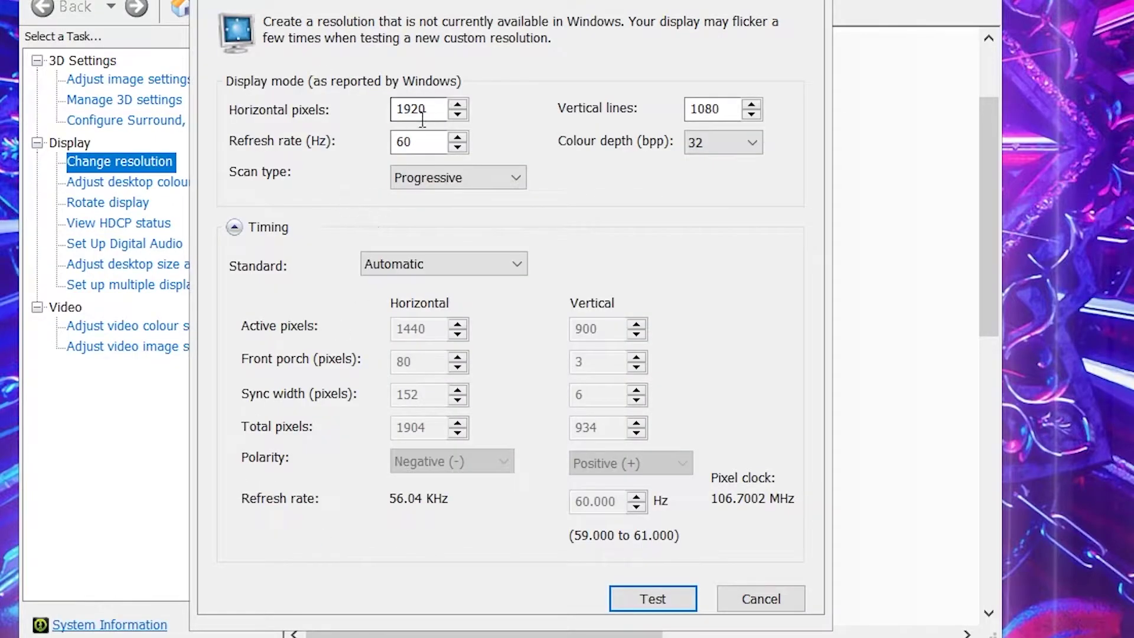
drag(443, 113, 381, 113)
text(1600)
drag(738, 110, 663, 129)
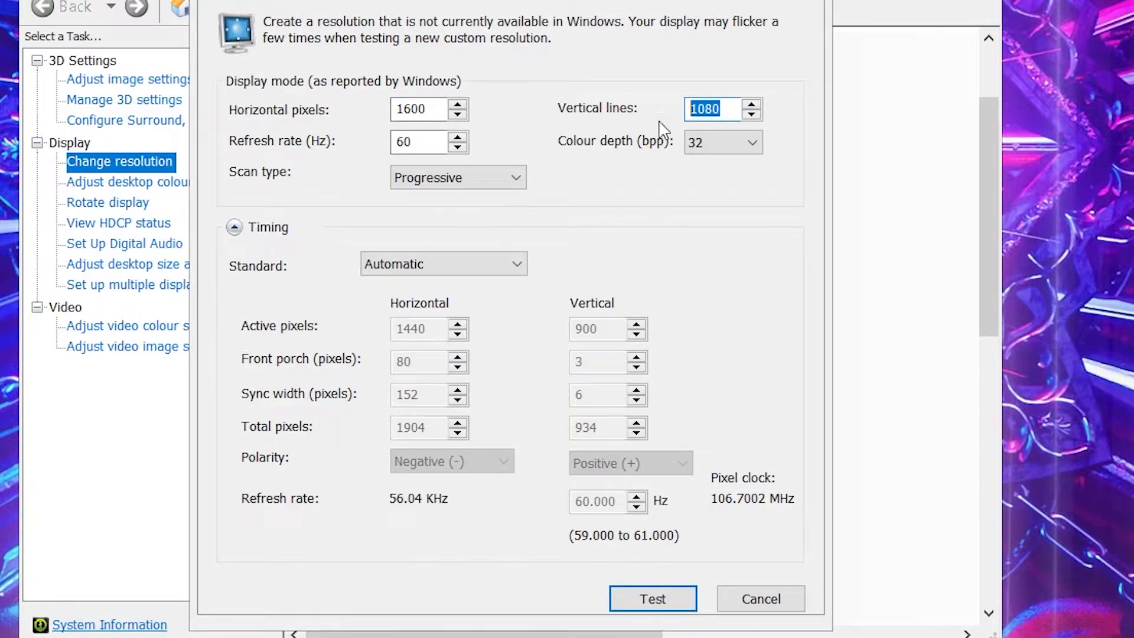
text(900)
key(Tab)
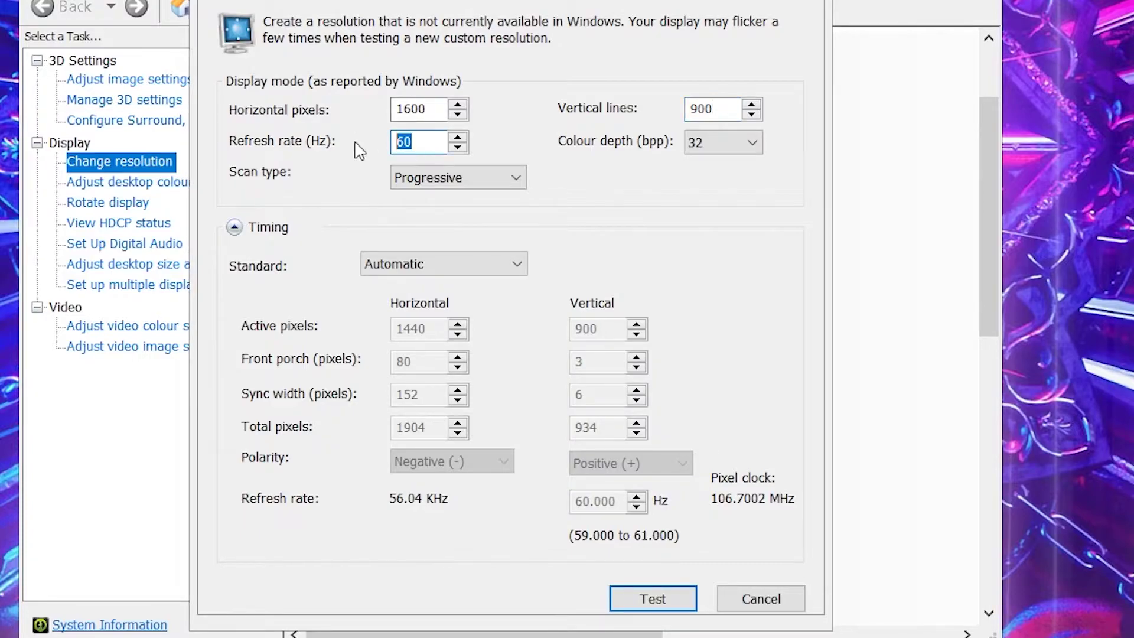
text(75)
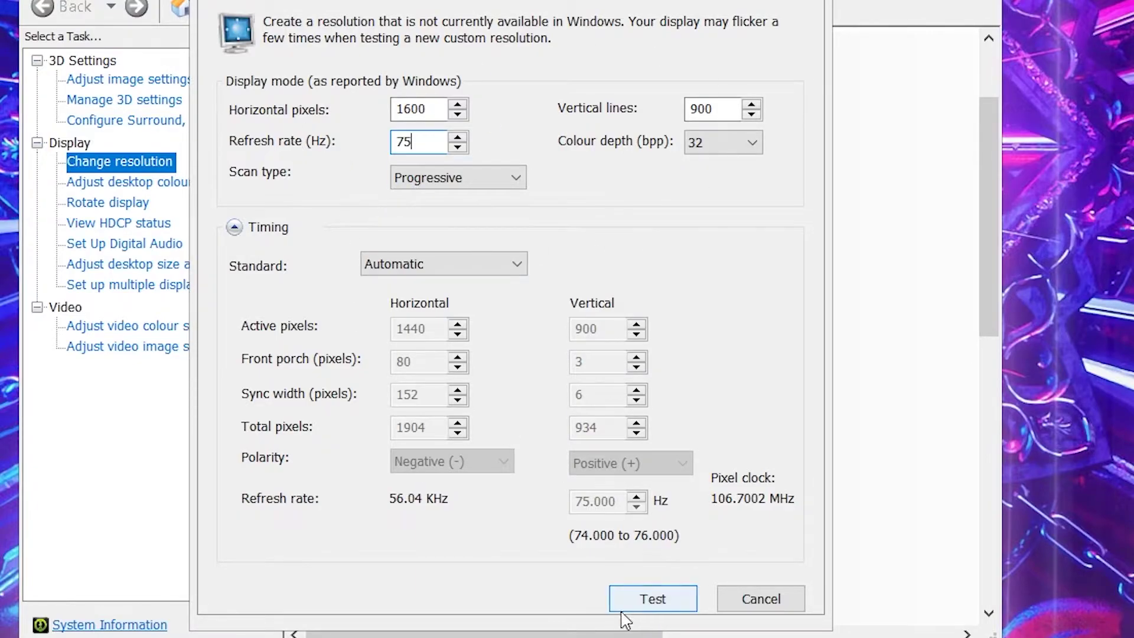
click(656, 599)
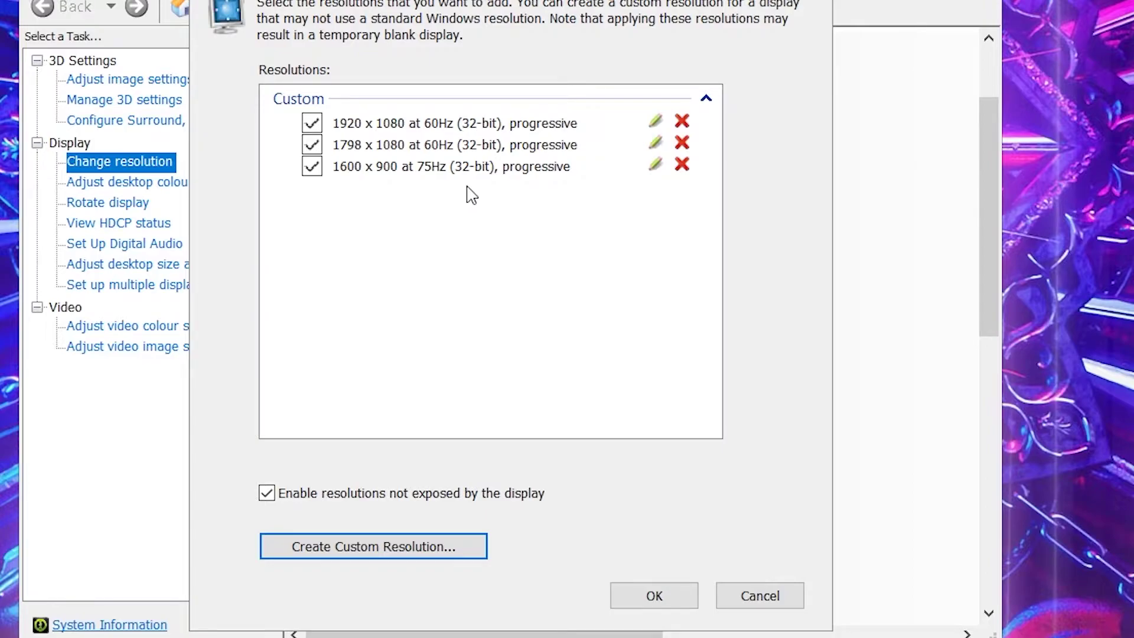
Step: Keep the 1600 × 900 75 Hz custom resolution and return to the desktop menu
click(652, 597)
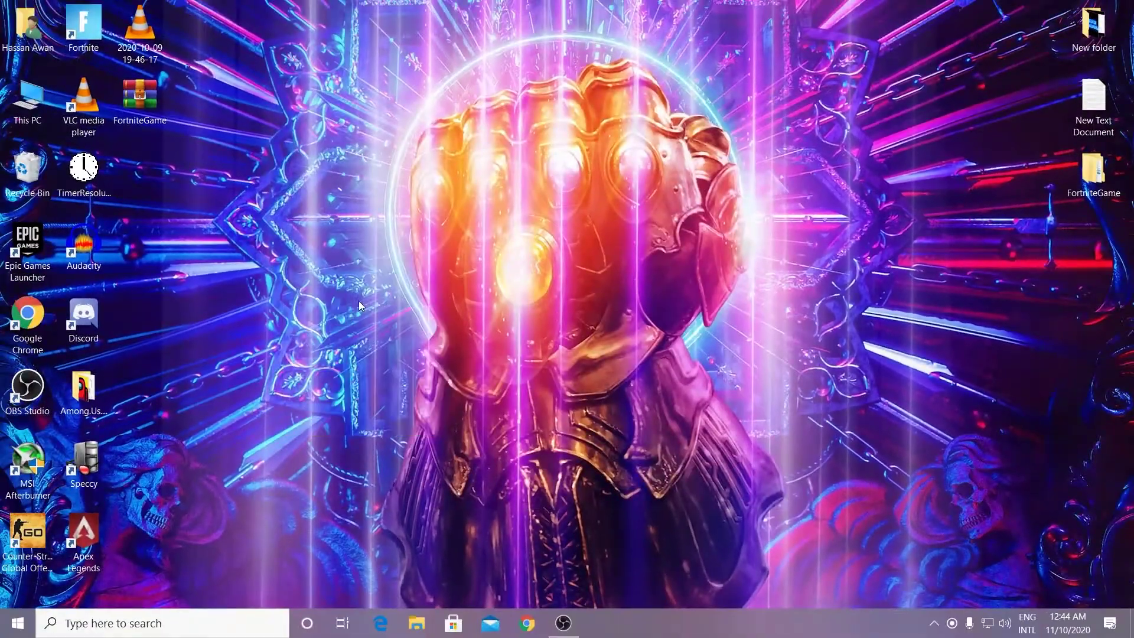
right_click(359, 301)
click(375, 455)
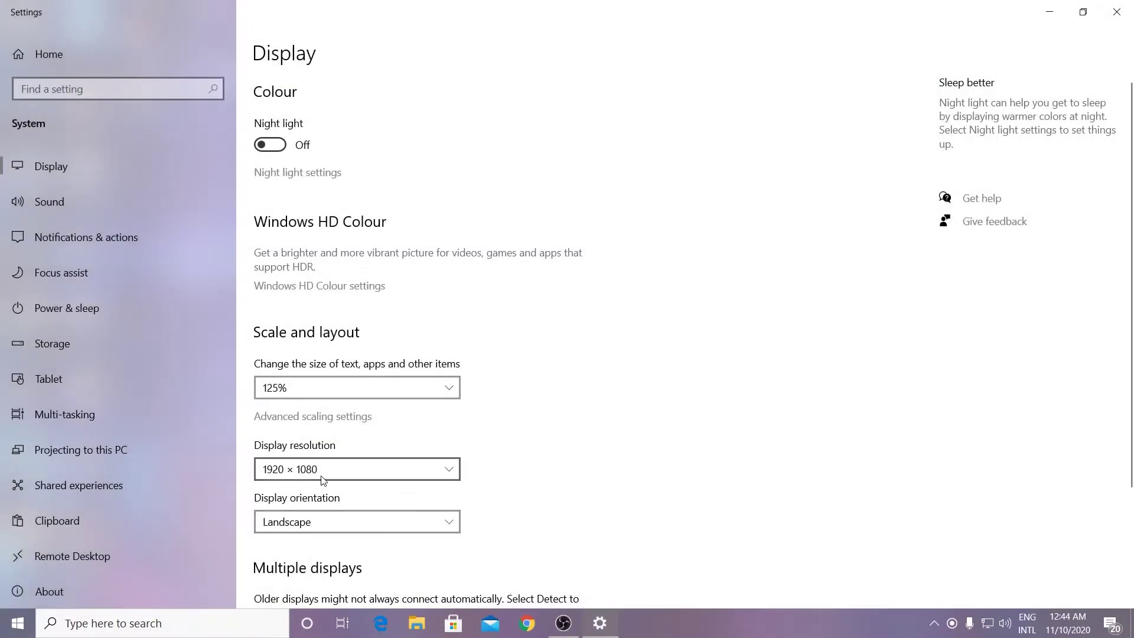
click(323, 476)
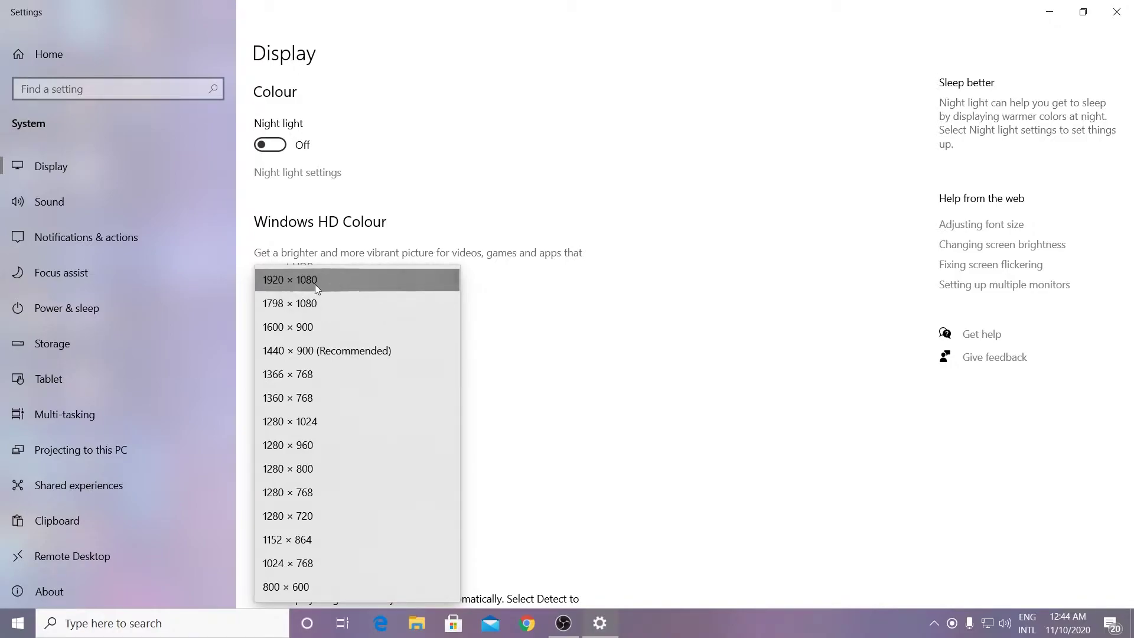
click(1115, 12)
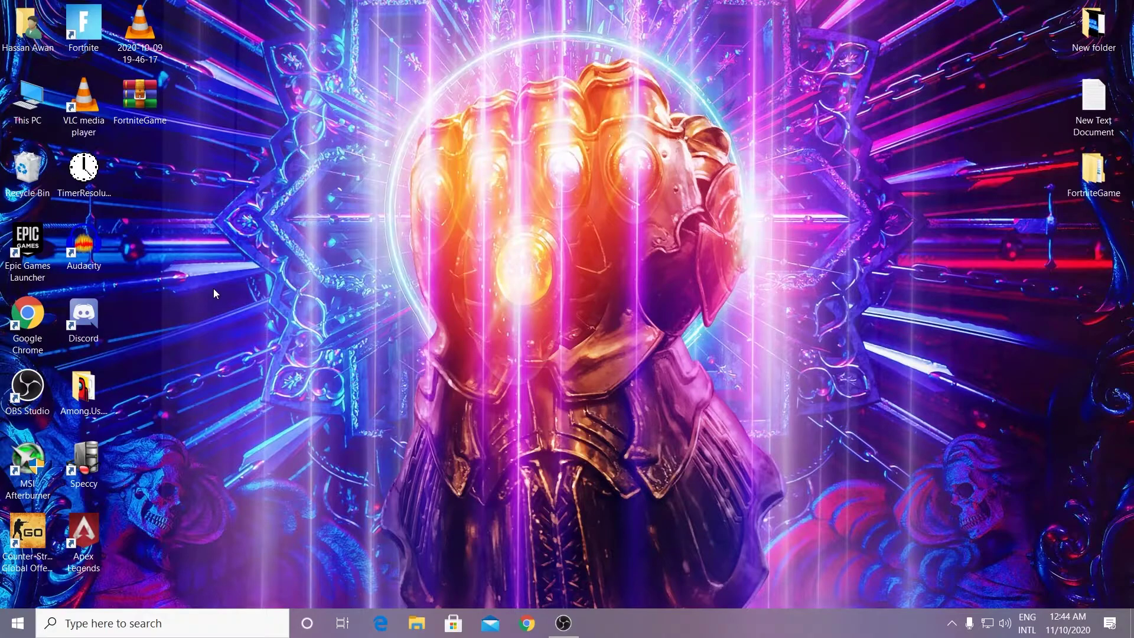
Step: Briefly open and close Chrome, then search 'islc' and open the ISLC v1.0.2.2 folder
click(521, 625)
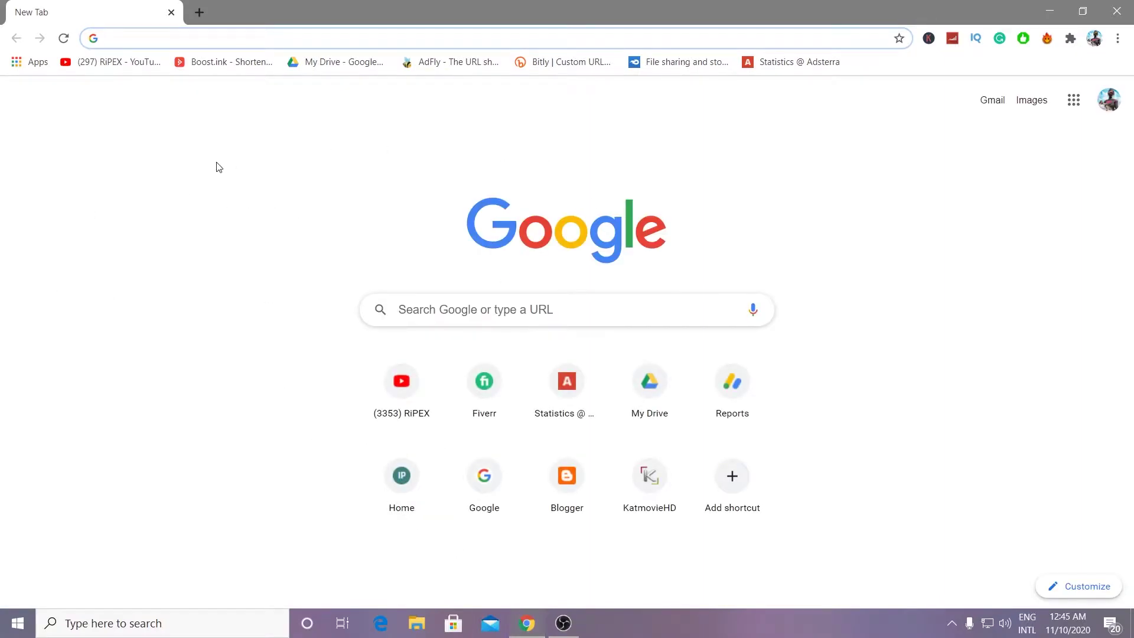
click(1117, 11)
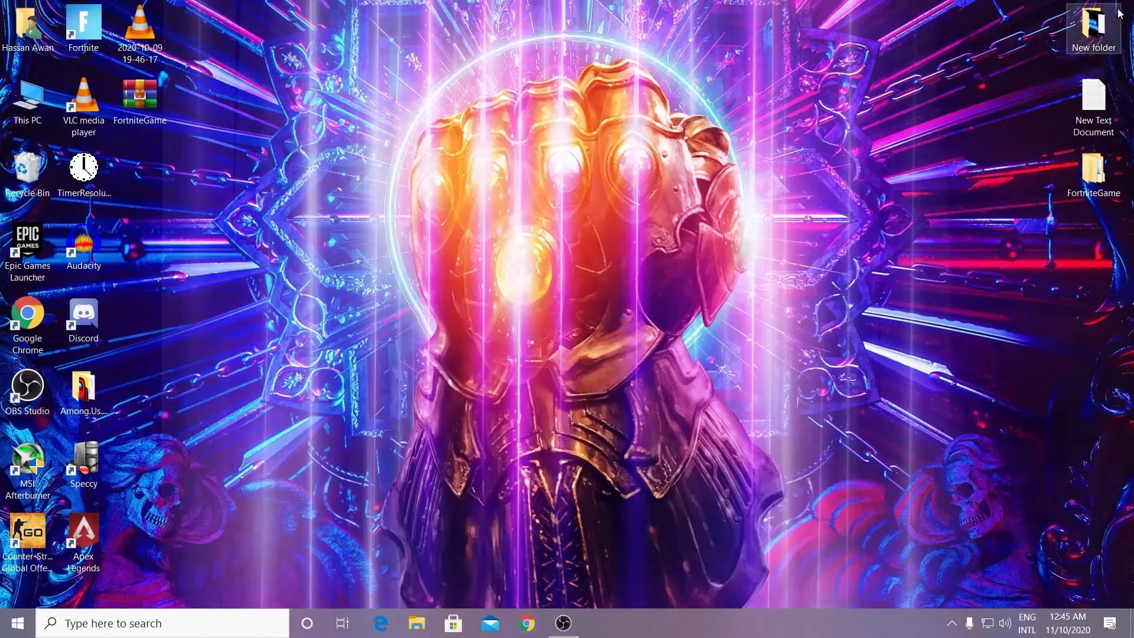
click(84, 627)
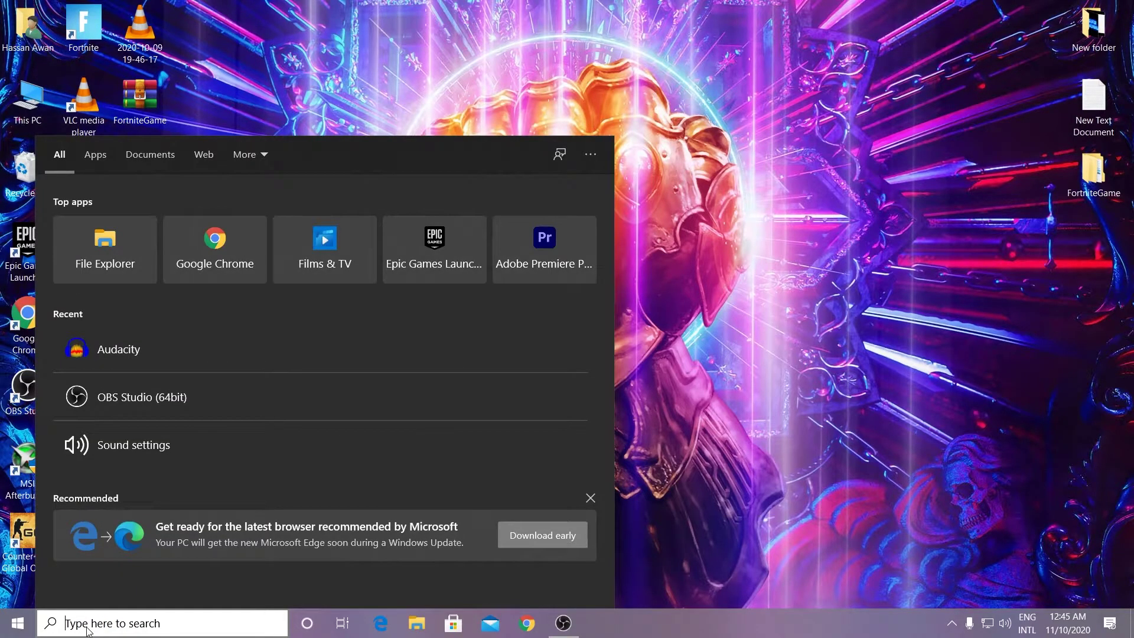
text(islc)
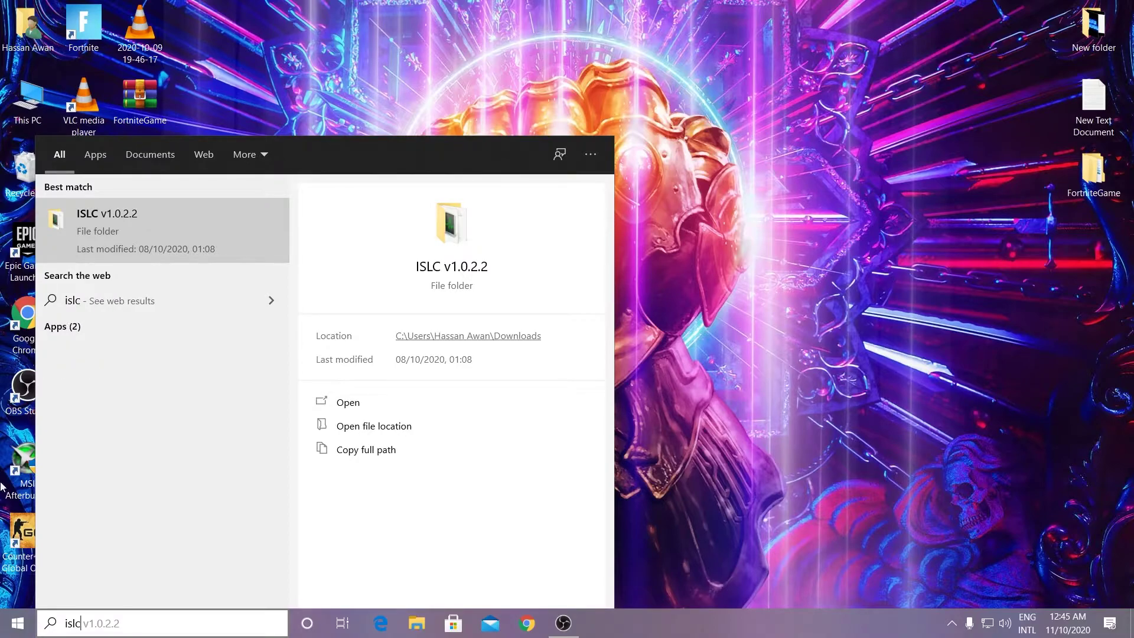
click(131, 219)
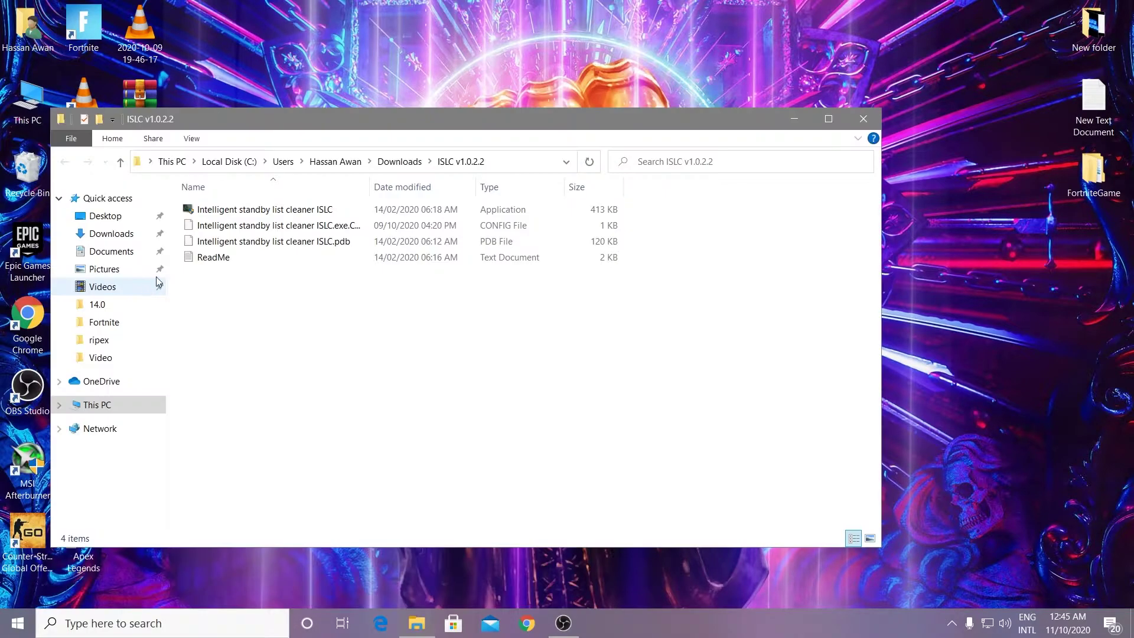
Step: Run the ISLC application as administrator
click(270, 216)
right_click(264, 210)
click(319, 243)
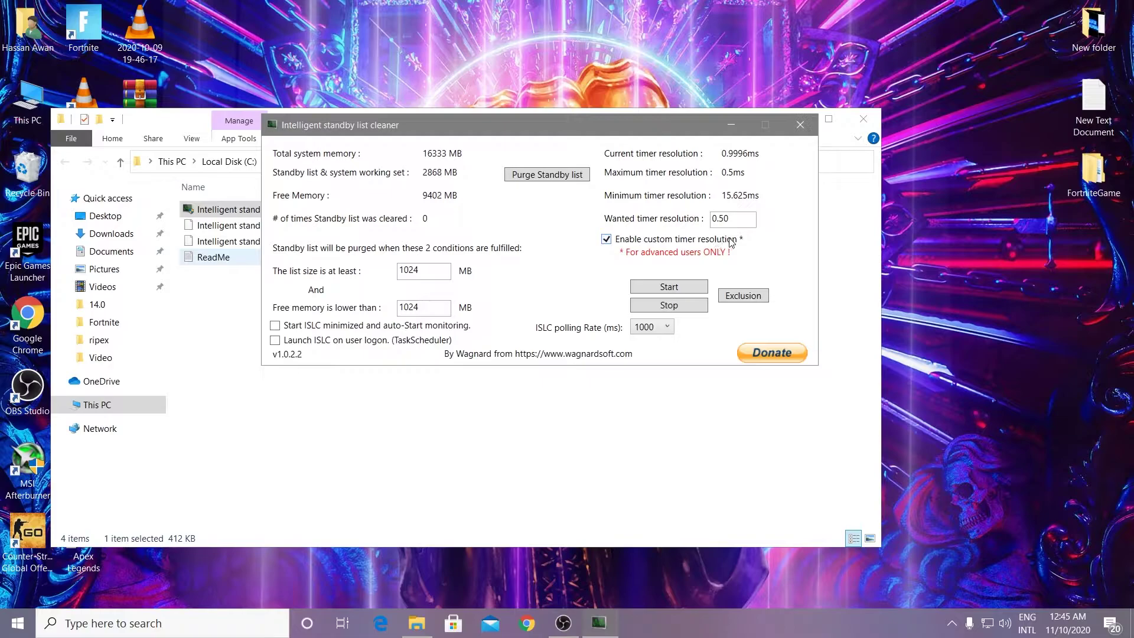
Step: Start a 0.50 ms wanted timer resolution, minimize ISLC and close the ISLC folder
drag(730, 220, 718, 219)
click(656, 287)
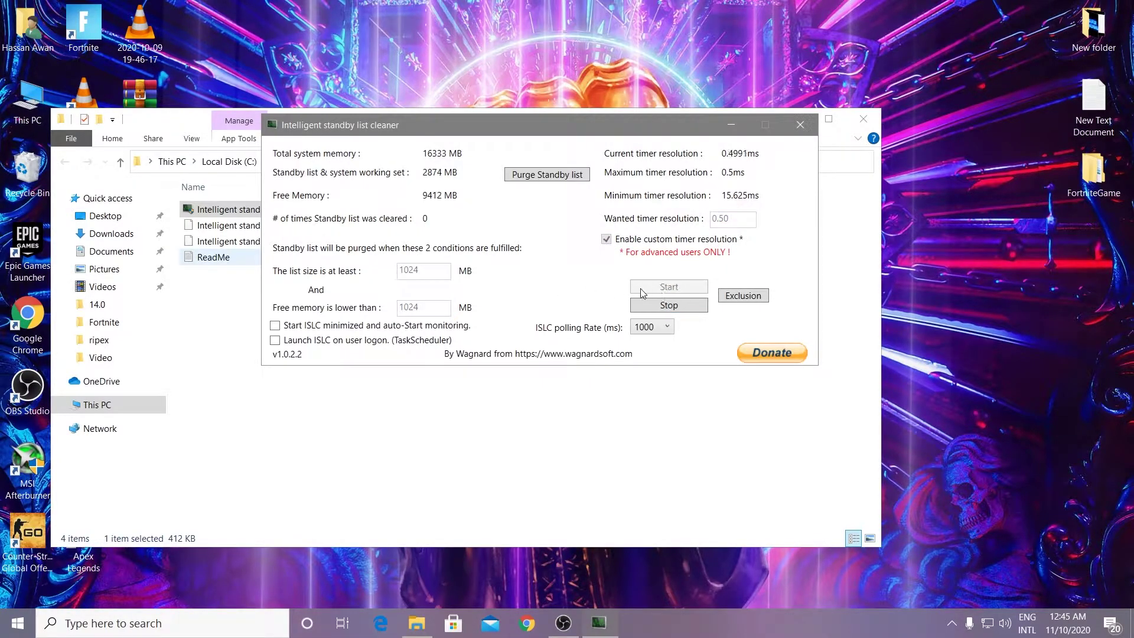
click(727, 126)
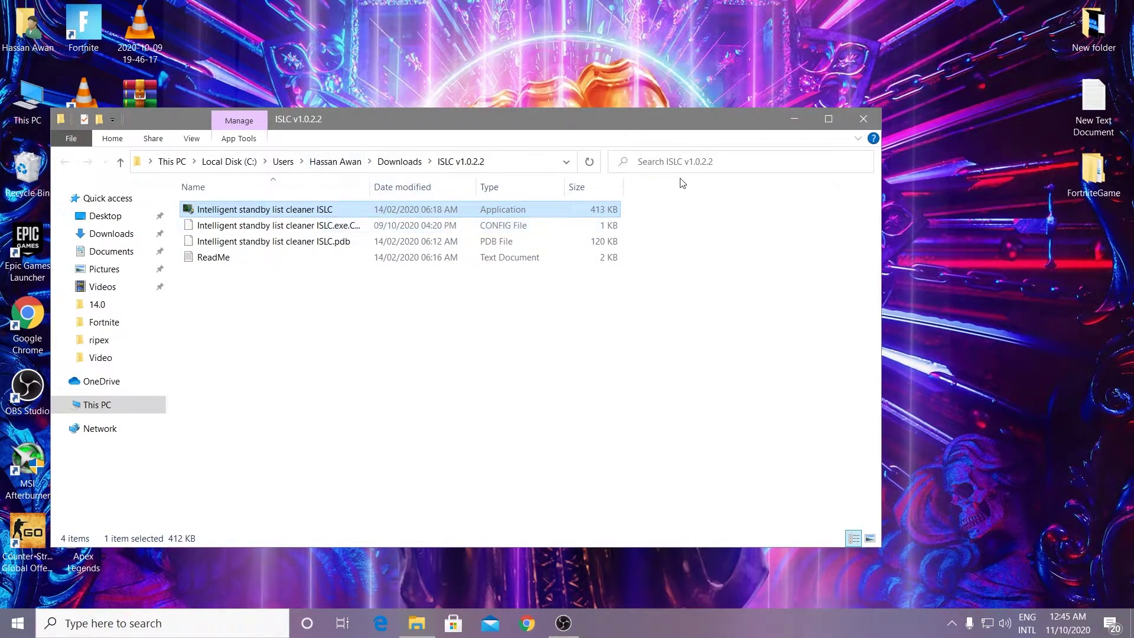
click(863, 118)
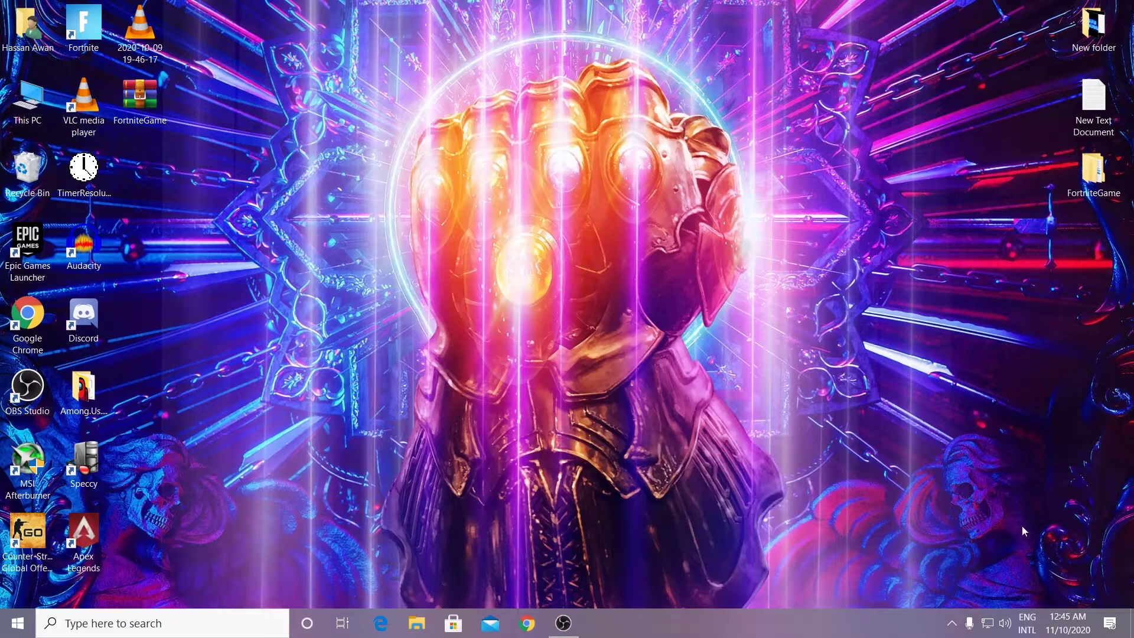
Step: Launch the Epic Games Launcher from the desktop and go to its Library
click(951, 623)
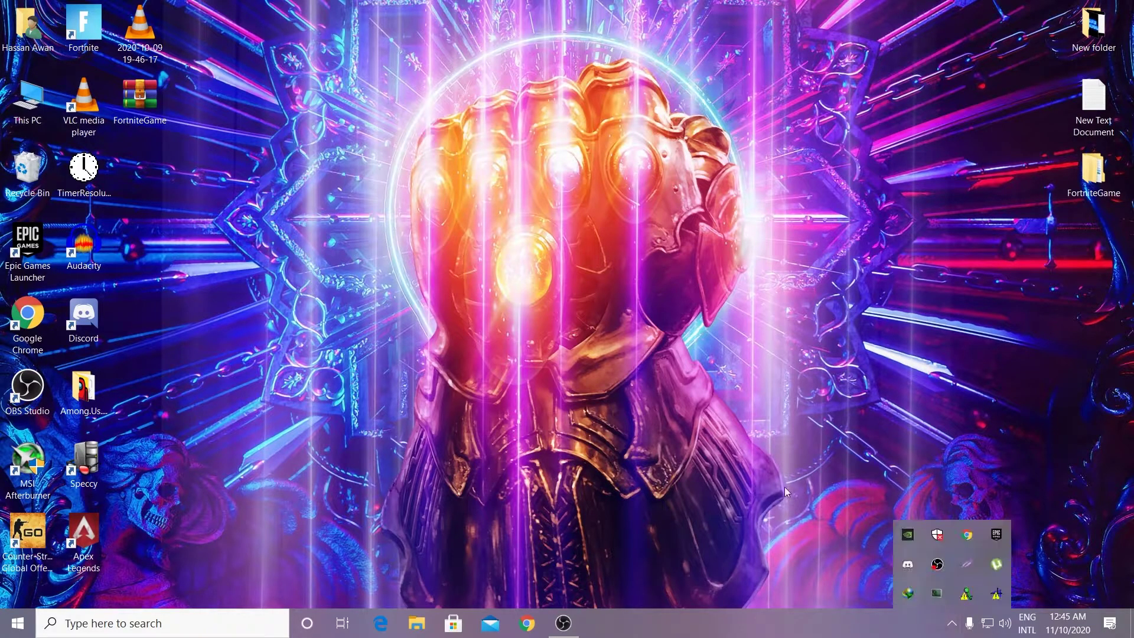
double_click(26, 254)
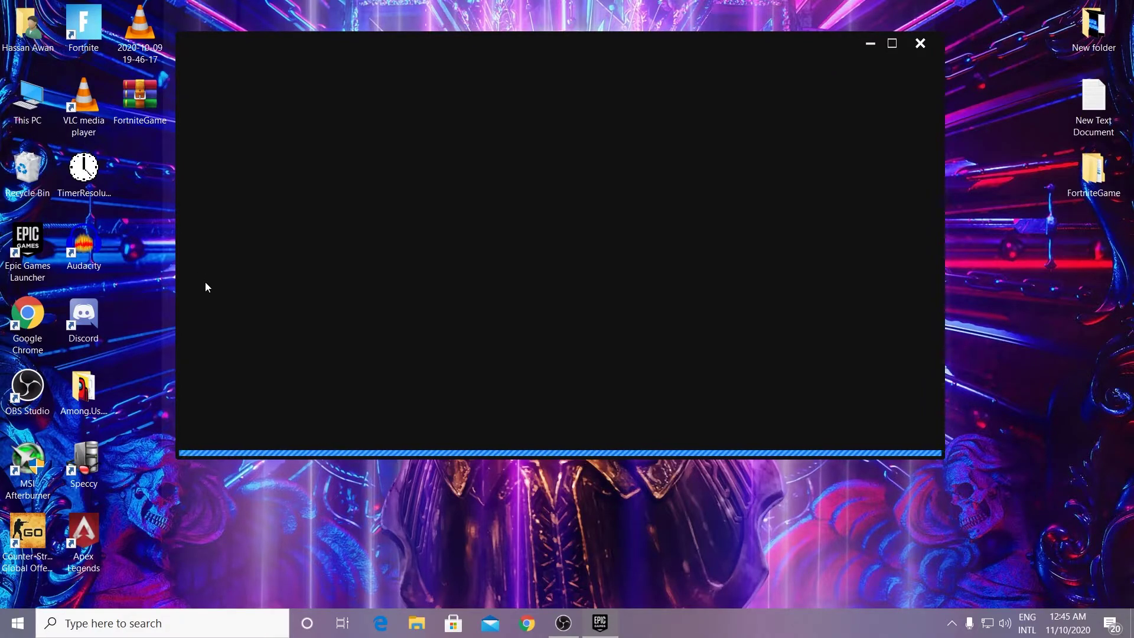
click(202, 231)
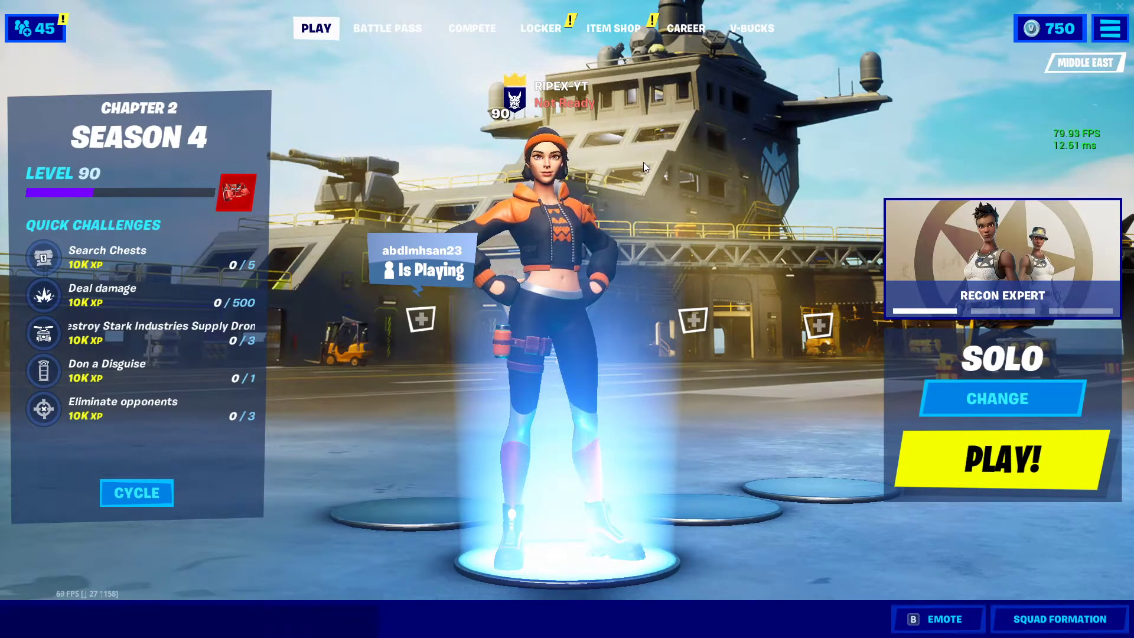
Step: In Fortnite Video settings, set Fullscreen, 1600 x 900 and a 120 FPS limit
click(1110, 28)
click(1017, 63)
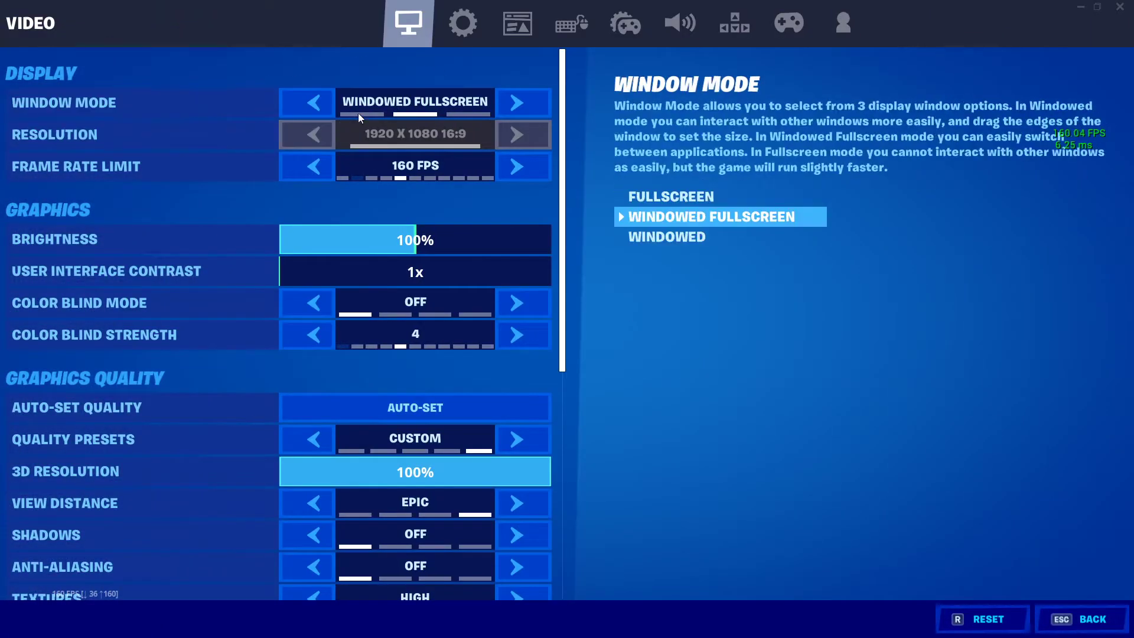
click(302, 108)
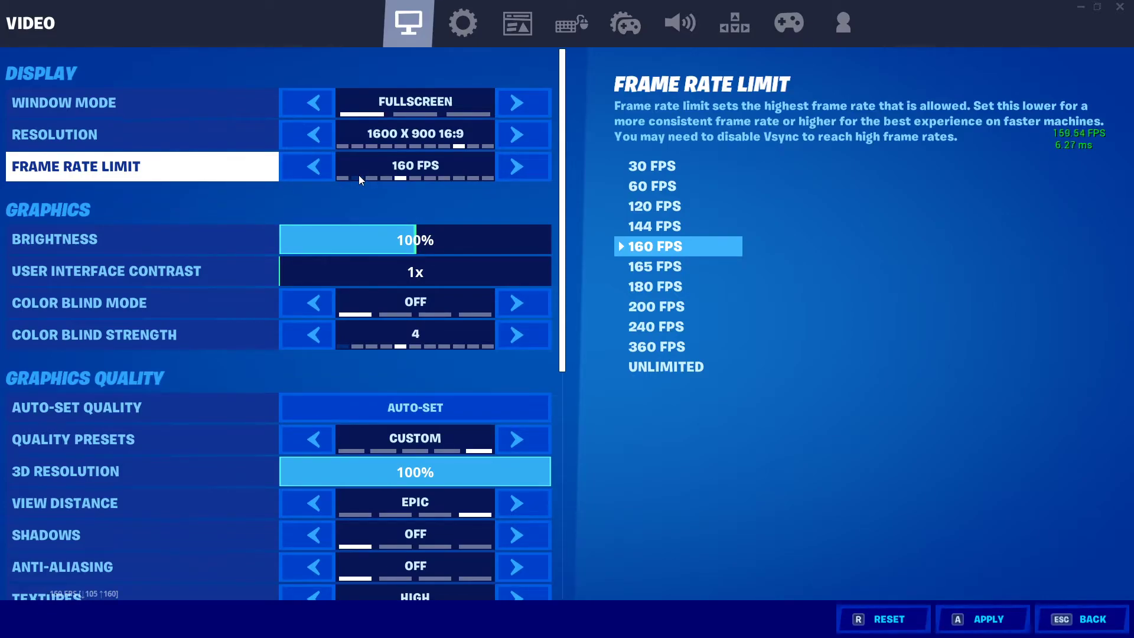
click(326, 169)
click(326, 168)
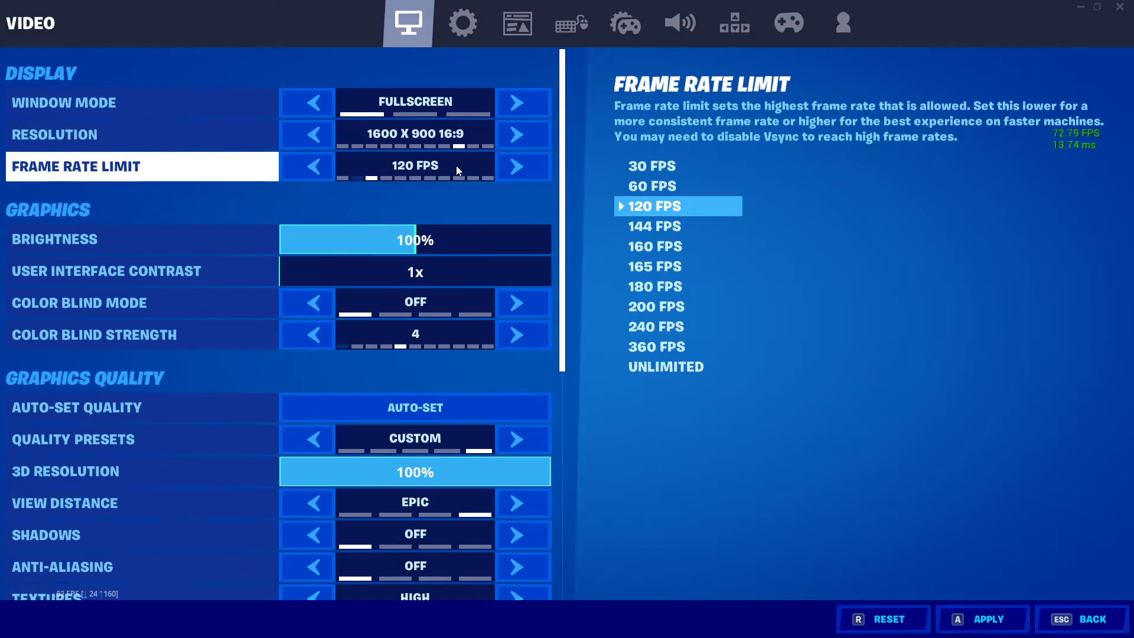
scroll(444, 260, down, 3)
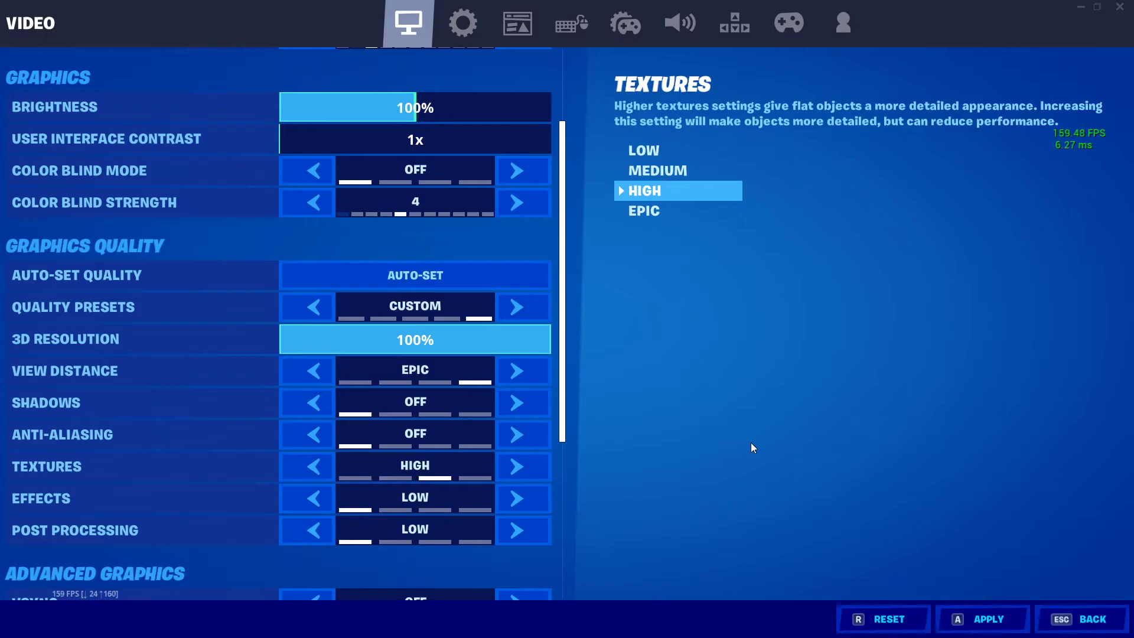
drag(564, 410, 564, 544)
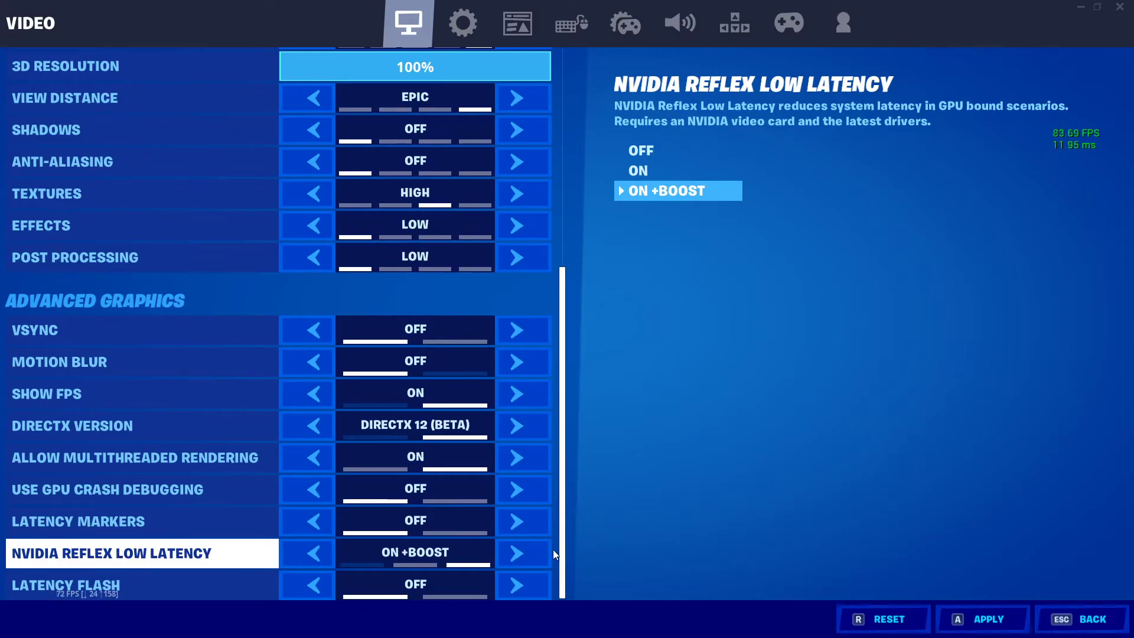
Step: Browse the Game settings tab, then exit settings choosing Don't Save for unapplied changes
click(458, 22)
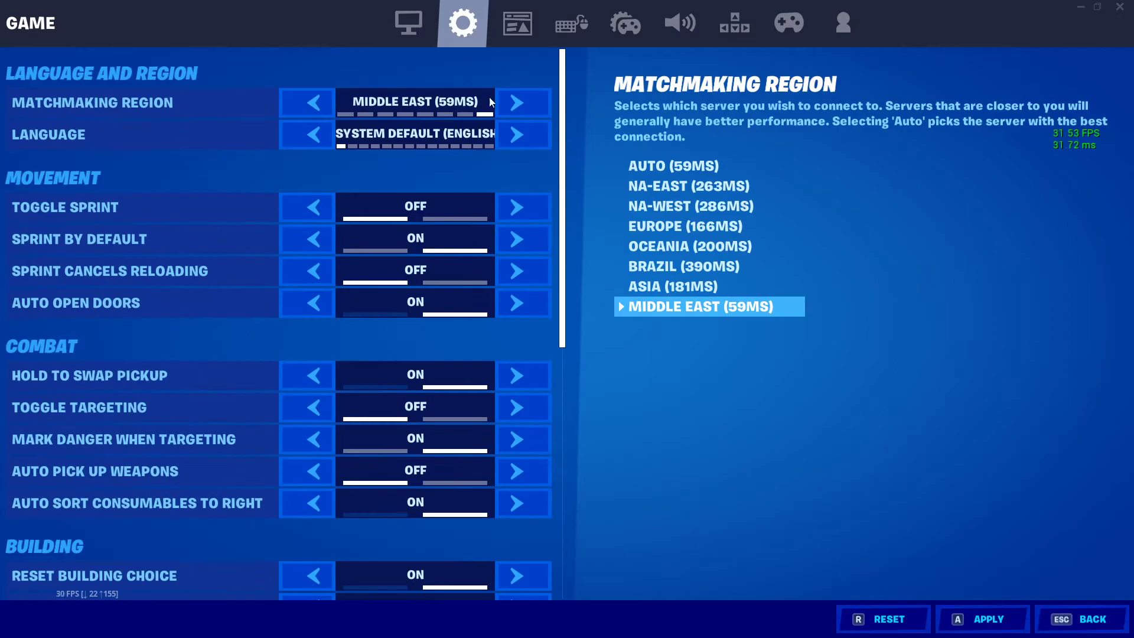
scroll(335, 424, down, 6)
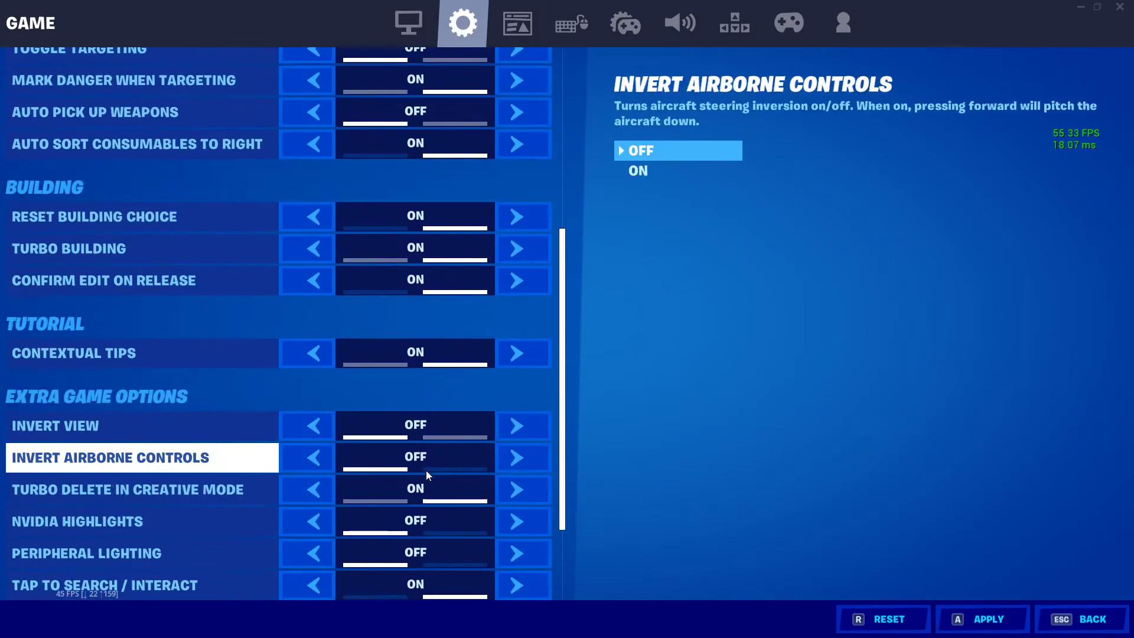
scroll(303, 335, down, 3)
scroll(536, 421, up, 1)
scroll(215, 442, down, 3)
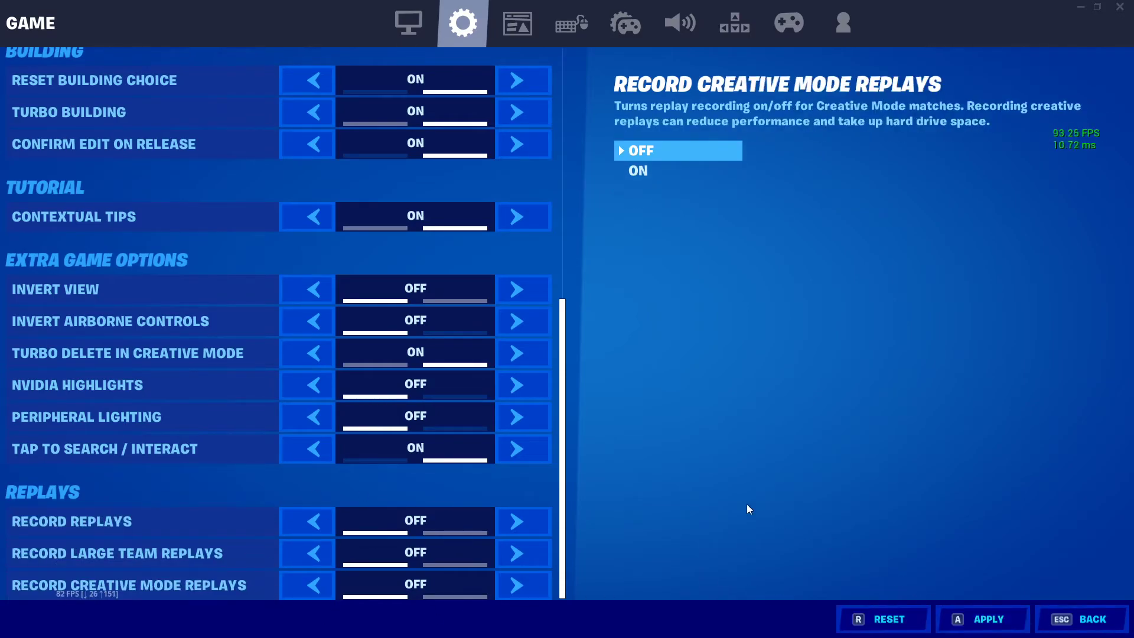
click(1063, 627)
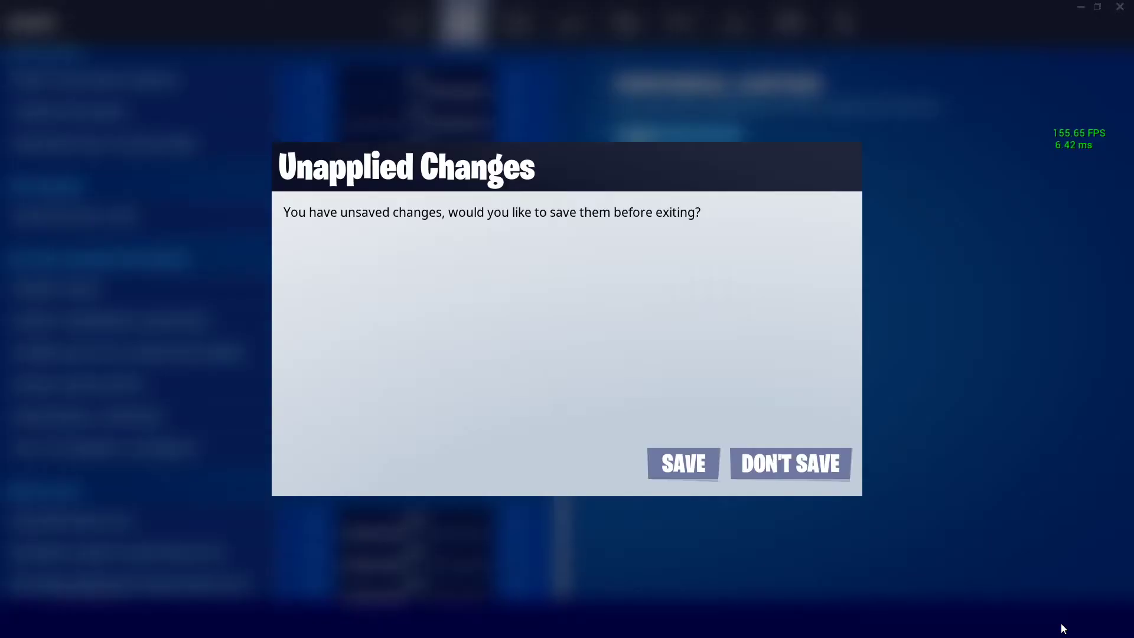
click(779, 462)
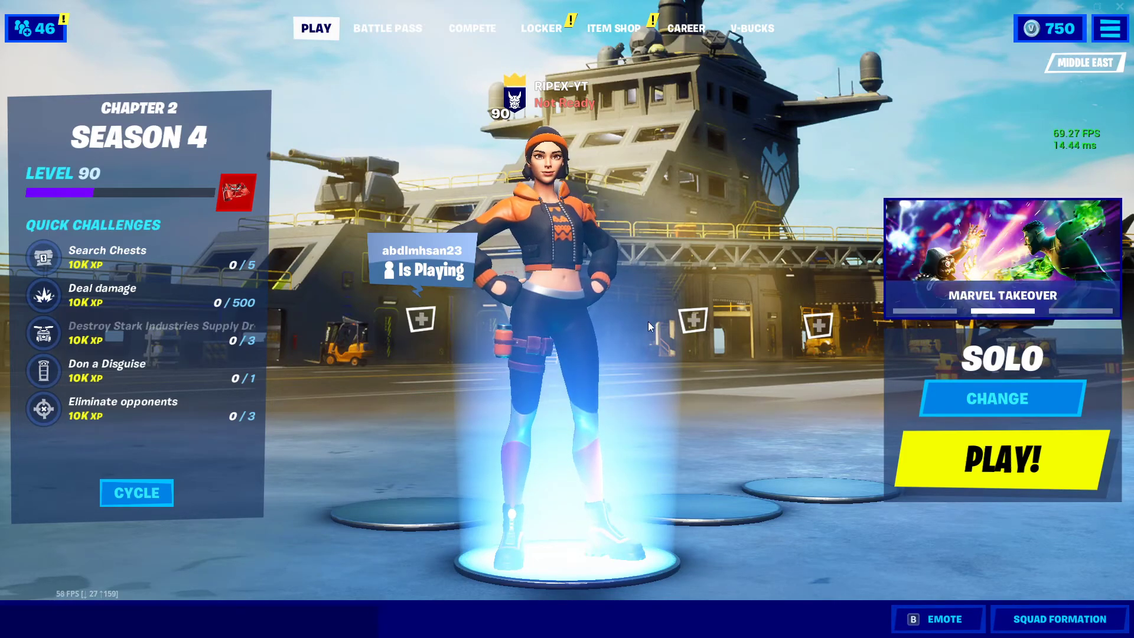
Step: Reopen Fortnite's Video settings and scroll down to the Graphics Quality section
key(Escape)
click(952, 63)
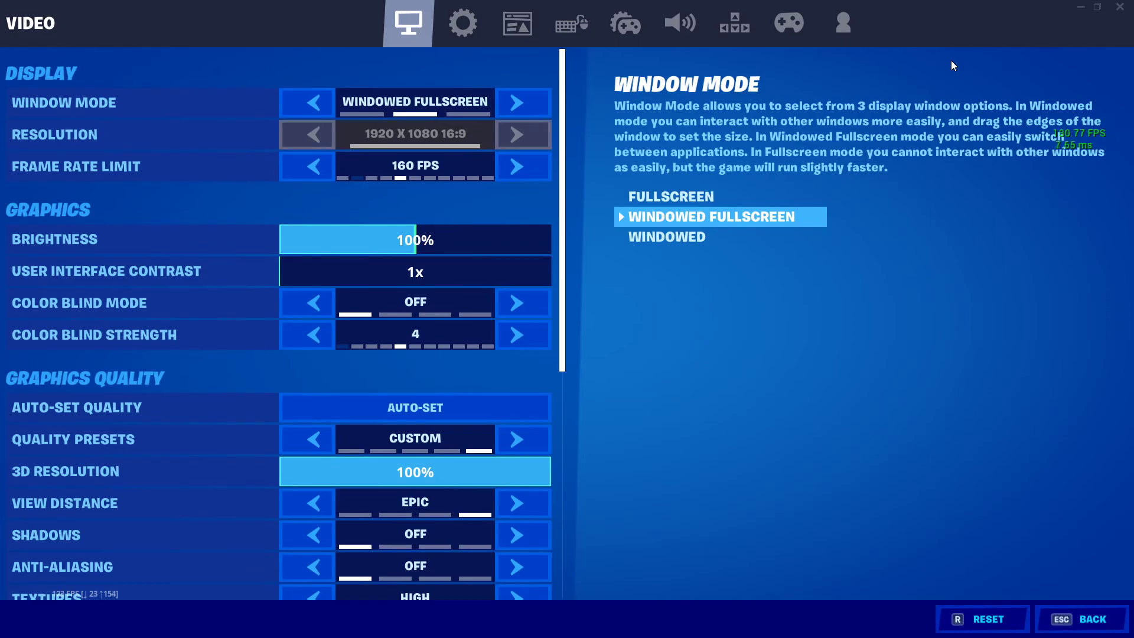
scroll(377, 271, down, 1)
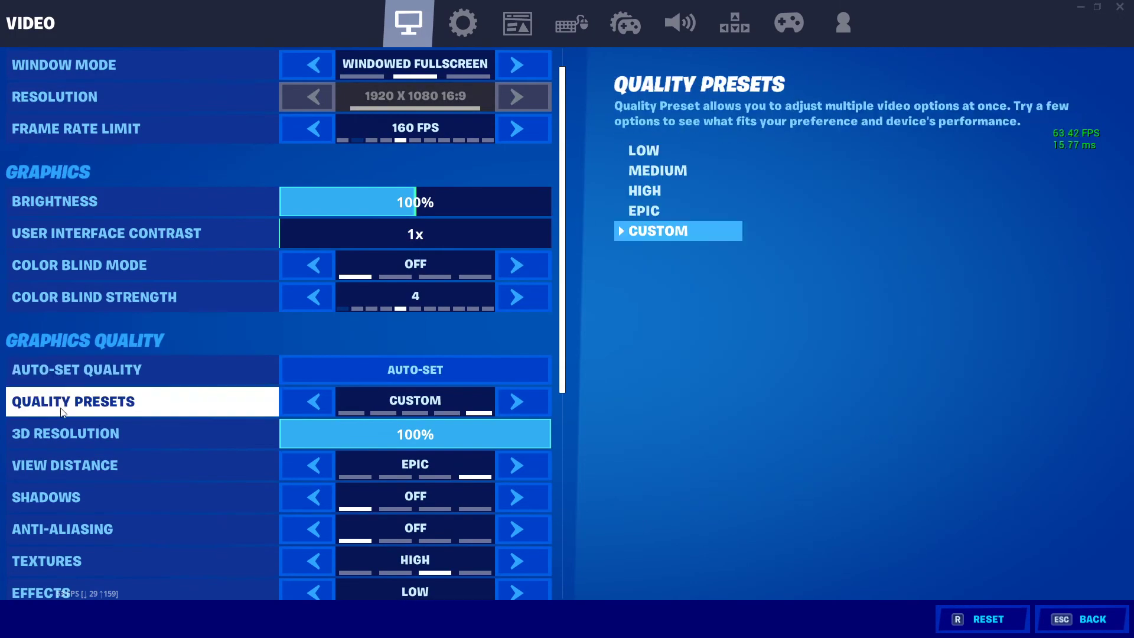
scroll(115, 438, down, 1)
scroll(118, 449, down, 1)
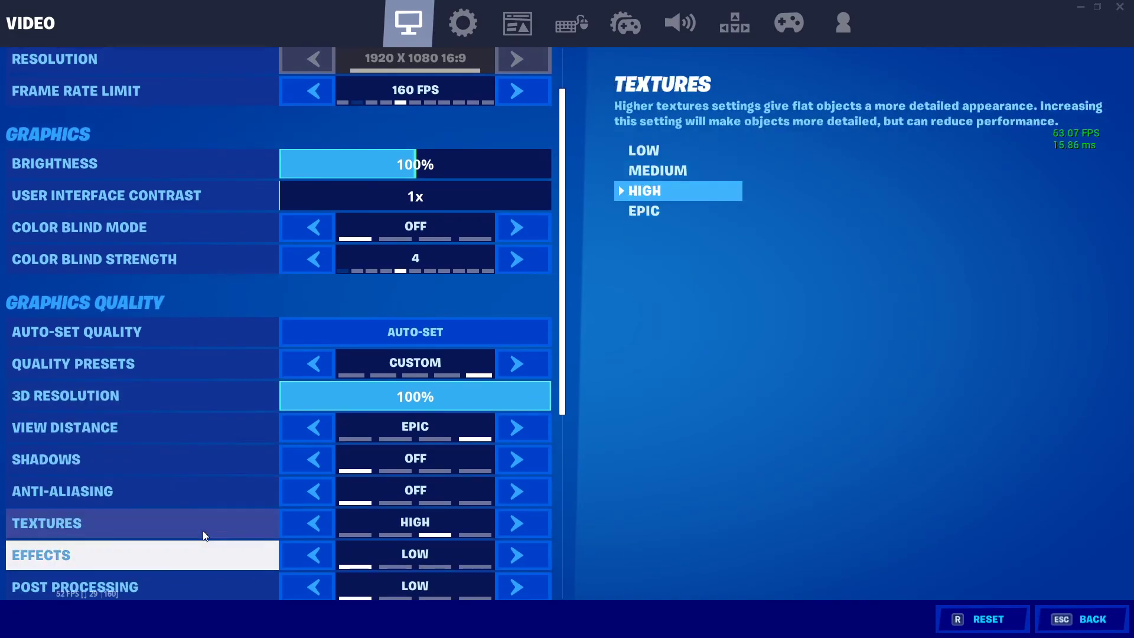